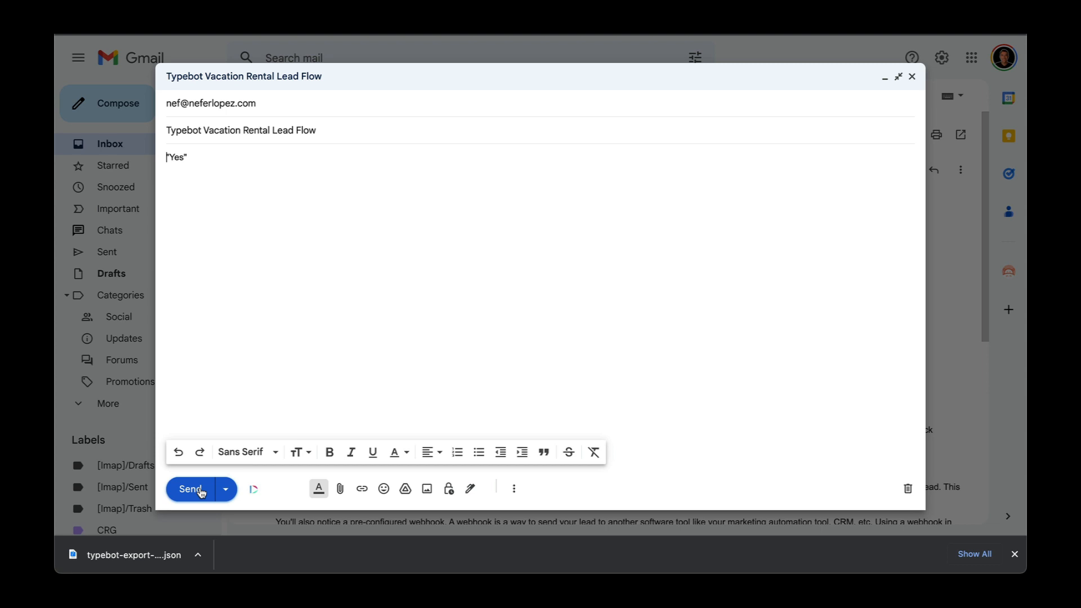
# Send the 'Yes' reply and highlight 'step-by-step instructions' under 'On to the good stuff'
pyautogui.click(190, 489)
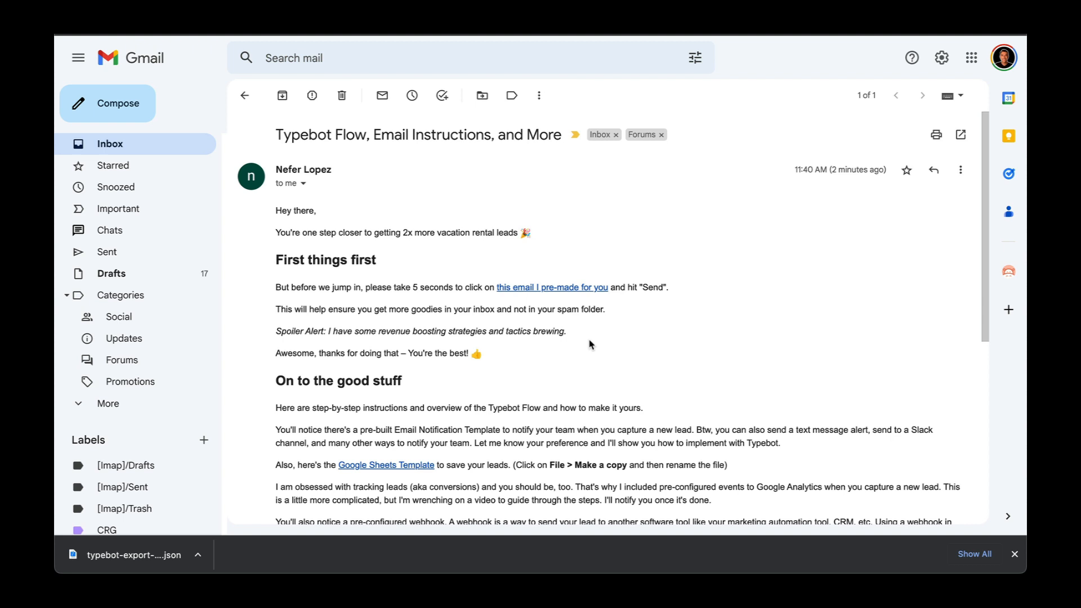
pyautogui.scroll(-3, 589, 344)
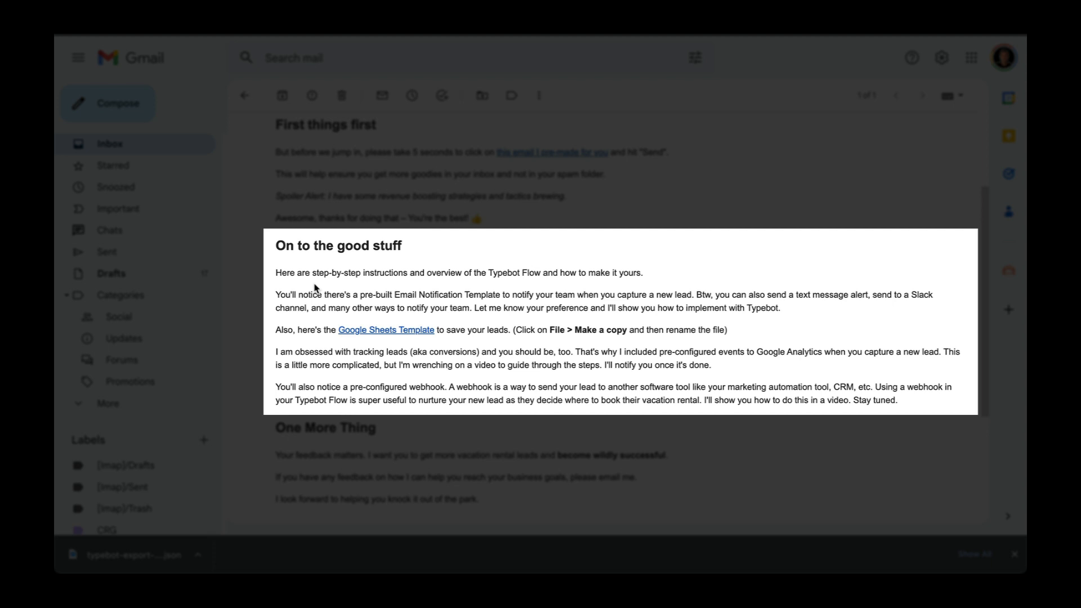
pyautogui.moveTo(313, 273); pyautogui.dragTo(407, 274)
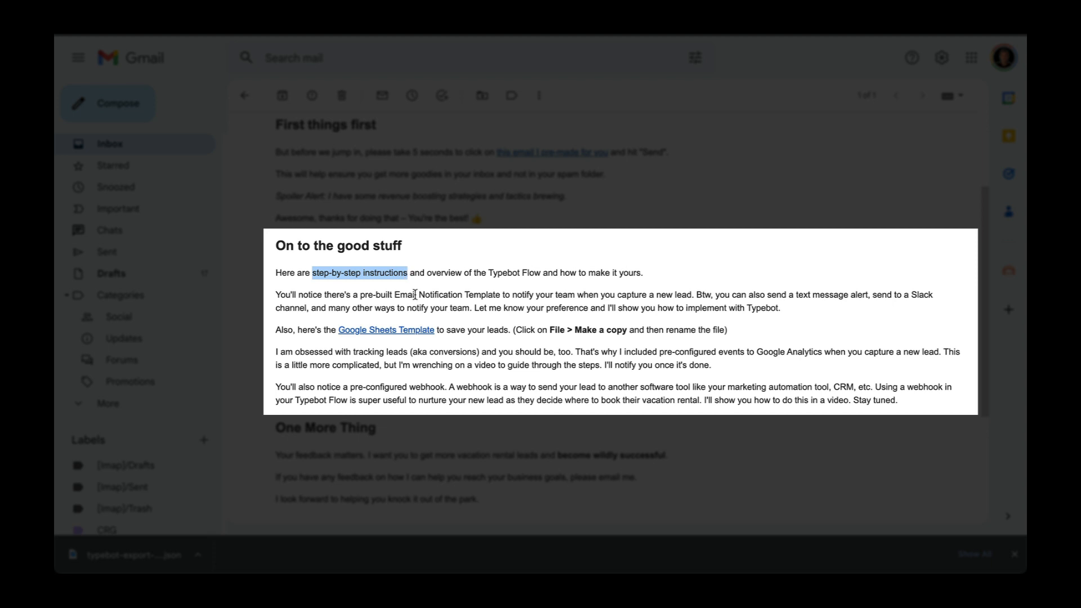
# Copy the Catch Leads - Vacation Rental sheet, deleting the 'Copy of' prefix from its name
pyautogui.click(406, 331)
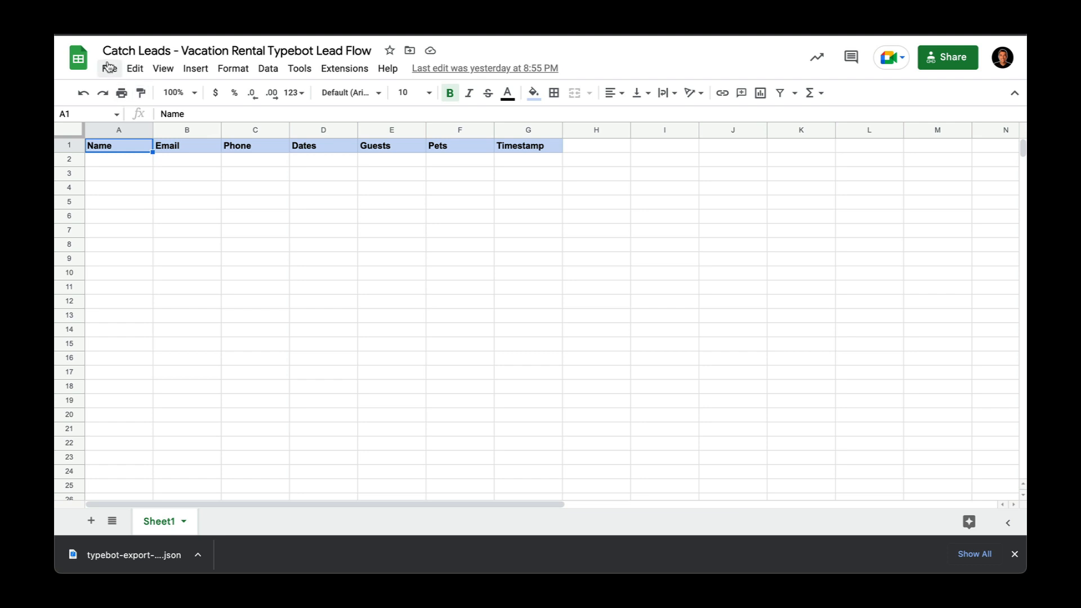
pyautogui.click(109, 68)
pyautogui.click(220, 159)
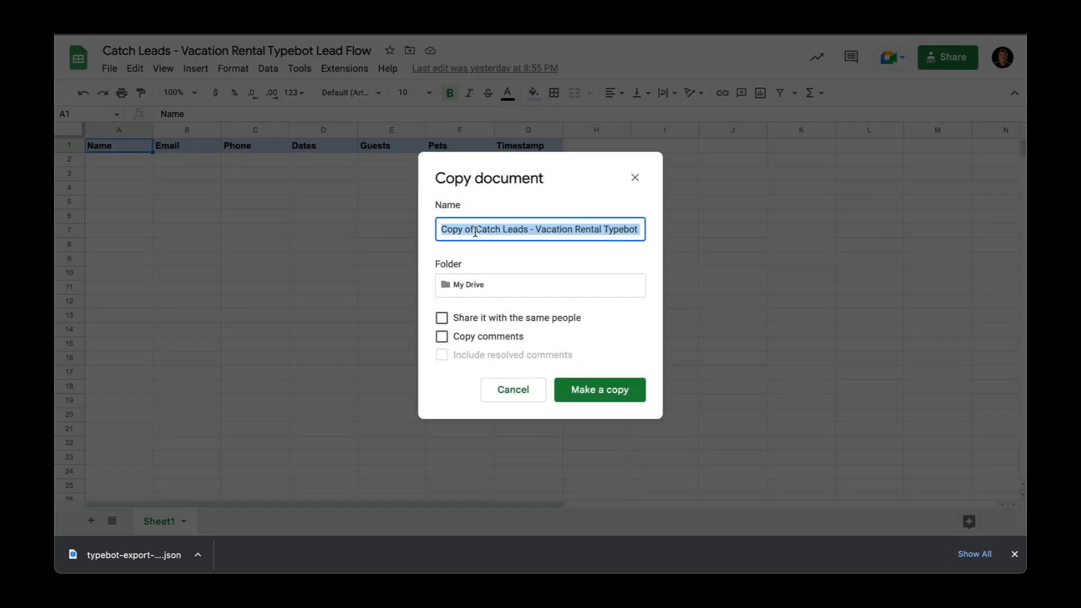
pyautogui.click(489, 236)
pyautogui.press('BackSpace')
pyautogui.press('BackSpace')
pyautogui.press('BackSpace')
pyautogui.press('BackSpace')
pyautogui.press('BackSpace')
pyautogui.press('BackSpace')
pyautogui.press('BackSpace')
pyautogui.press('BackSpace')
pyautogui.write('ME')
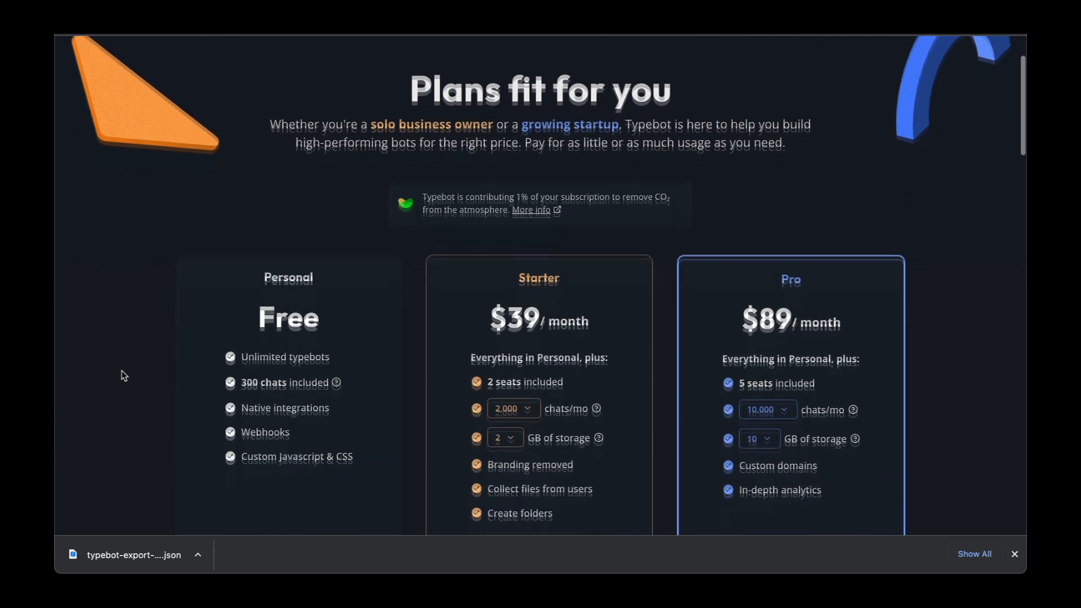
# Start a new typebot in the cabinpromos.com workspace
pyautogui.scroll(-2, 124, 375)
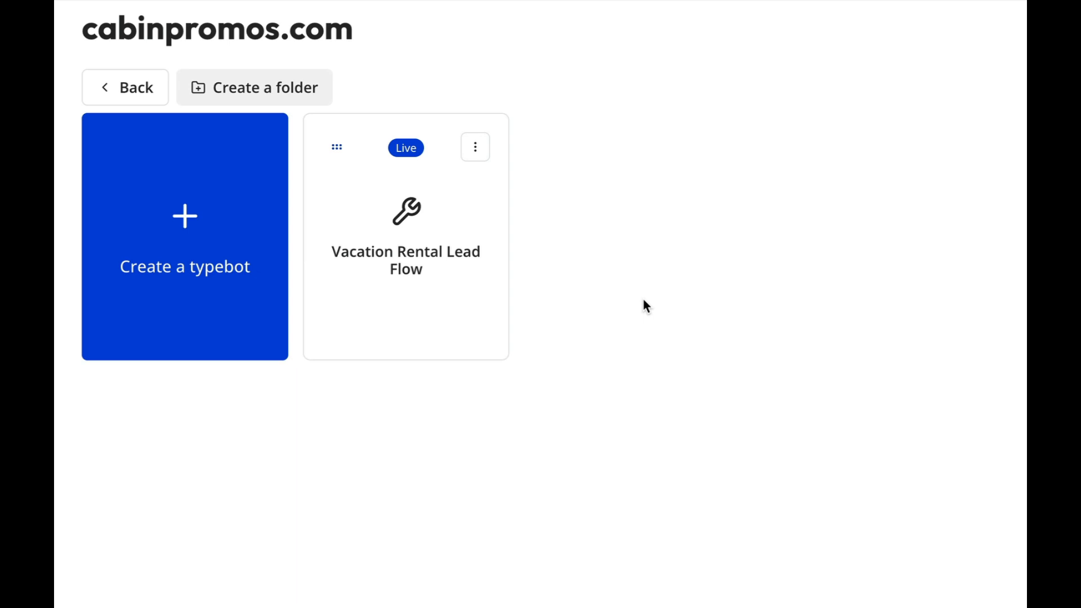
pyautogui.click(217, 210)
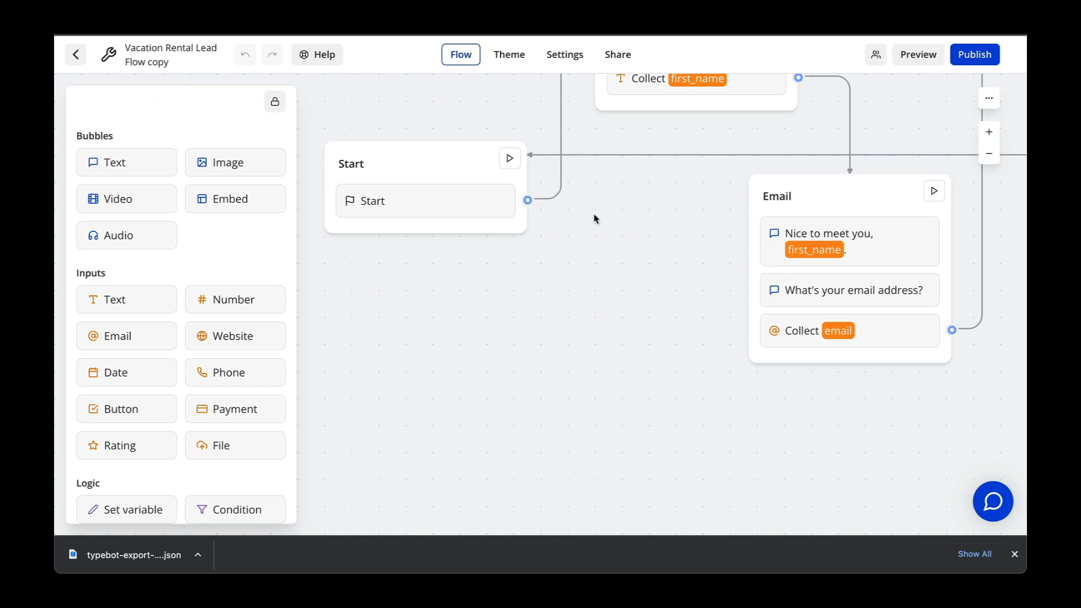
# Change the holiday minimum in the First Name discount message to 3 nights
pyautogui.moveTo(591, 218); pyautogui.dragTo(405, 456)
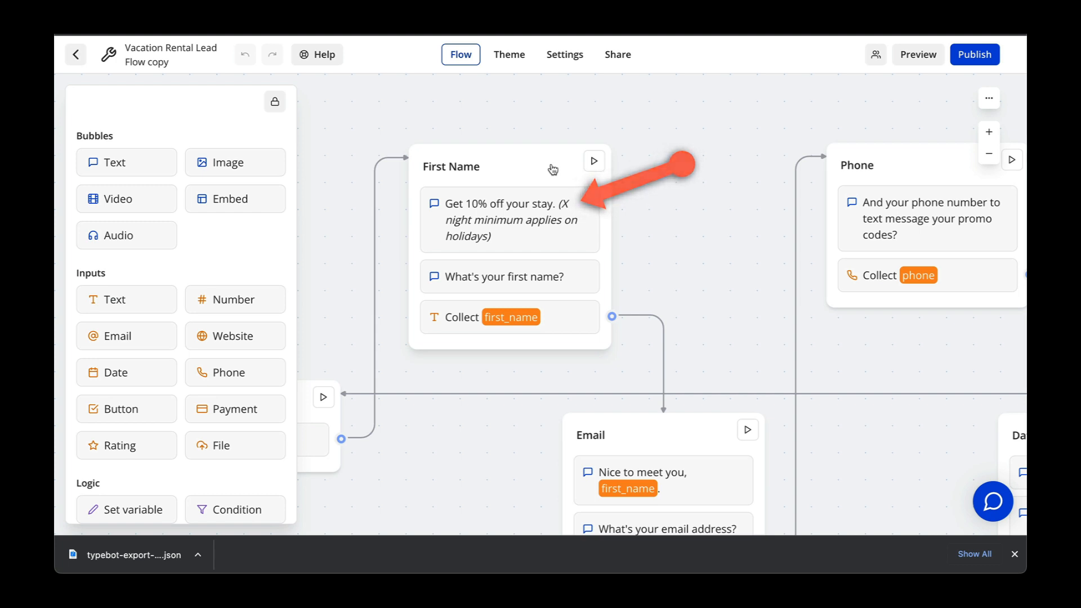
pyautogui.click(556, 234)
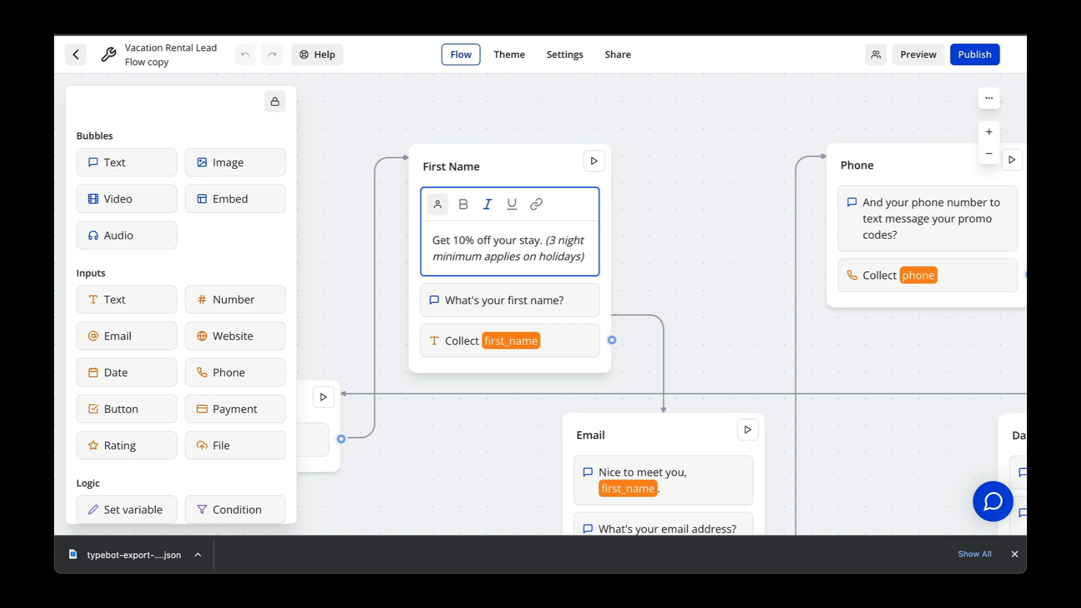
pyautogui.click(705, 284)
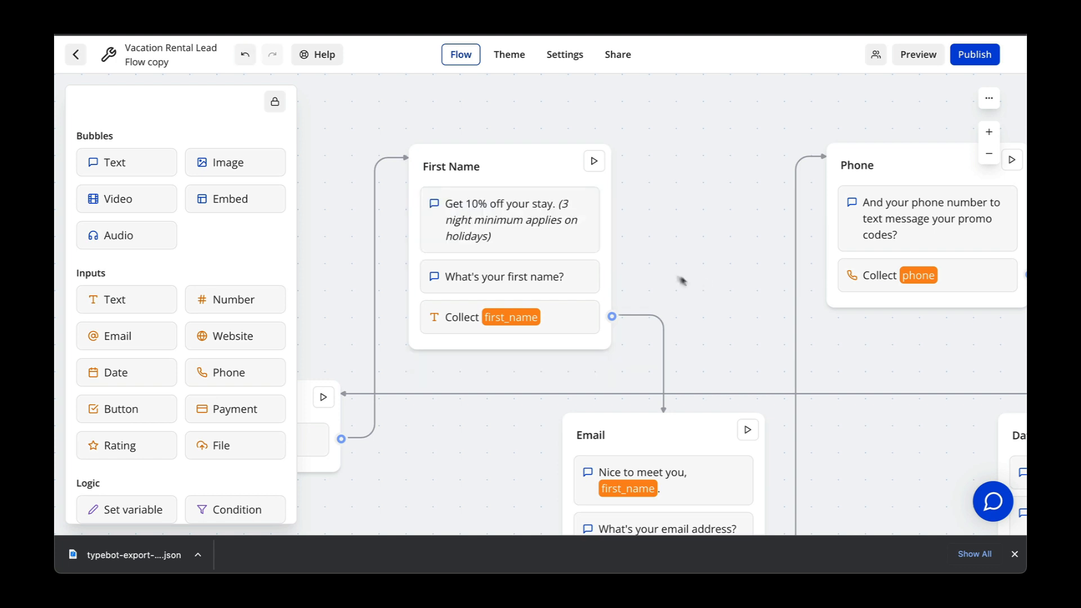
# Move the holiday minimum note into a new text bubble below 'Get 10% off your stay.'
pyautogui.click(513, 228)
pyautogui.moveTo(545, 241); pyautogui.dragTo(590, 256)
pyautogui.press('BackSpace')
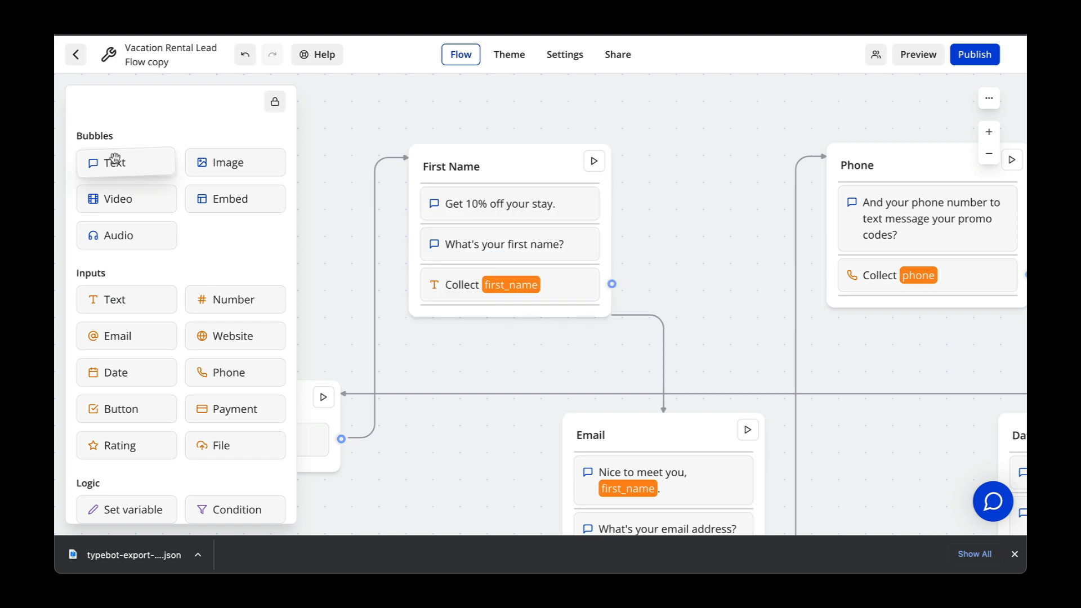
pyautogui.moveTo(115, 158); pyautogui.dragTo(465, 264)
pyautogui.press('super+v')
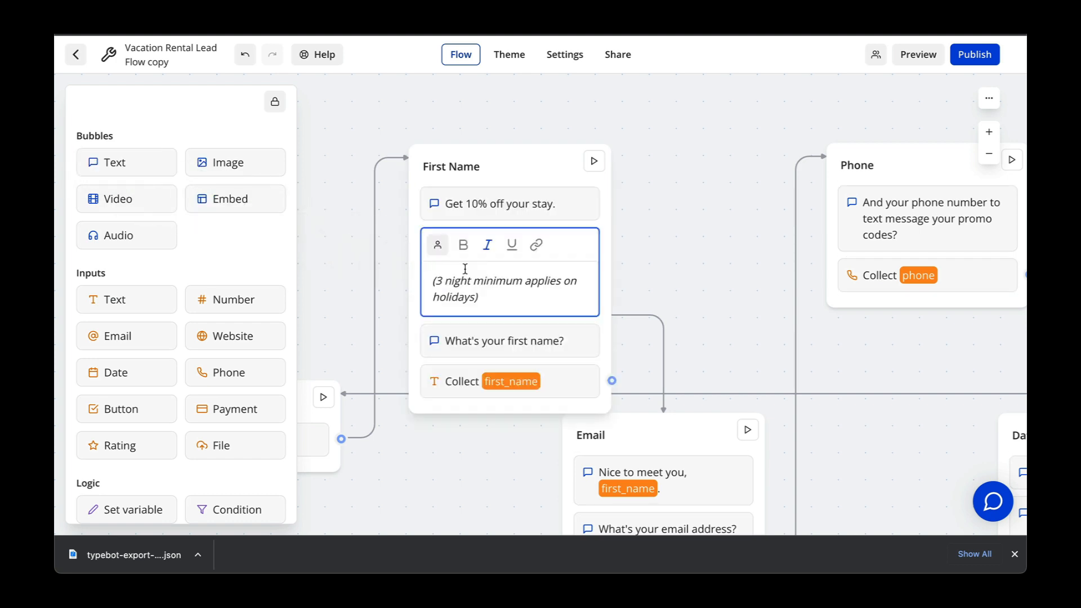
pyautogui.click(579, 337)
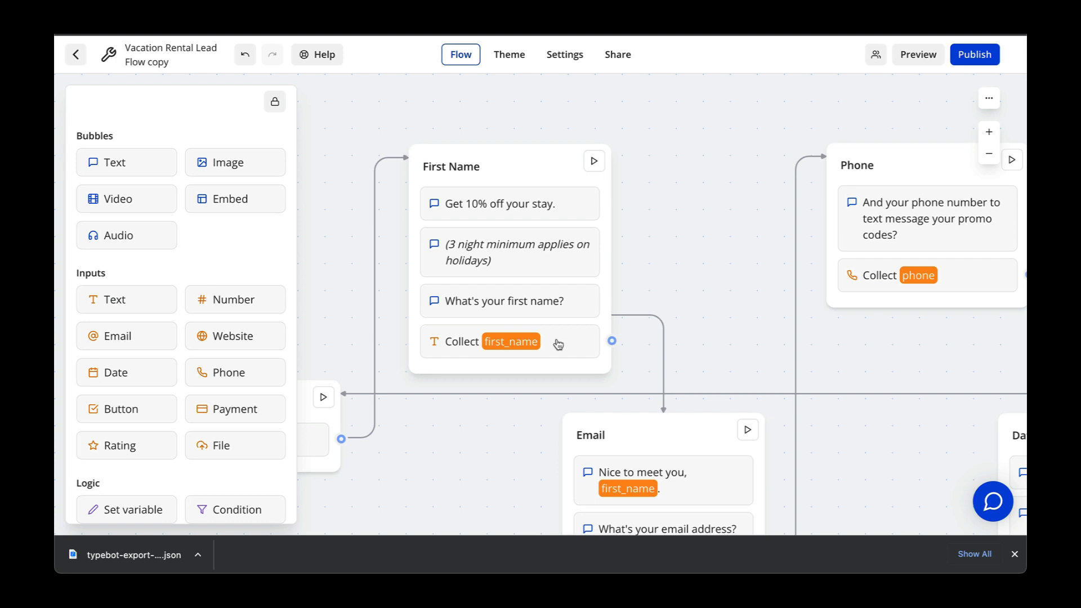
pyautogui.click(464, 348)
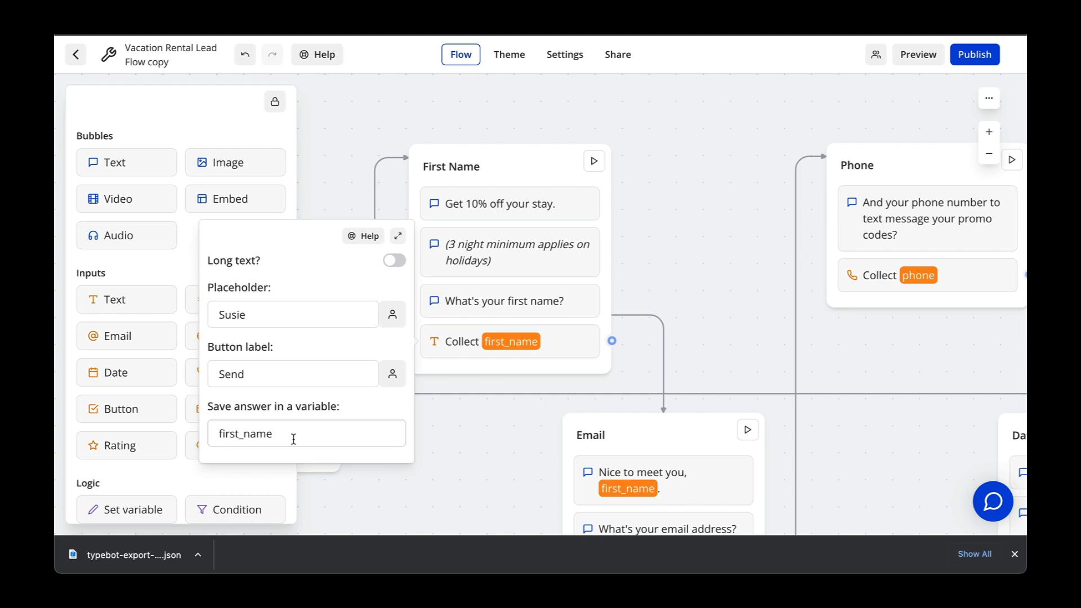
pyautogui.click(576, 345)
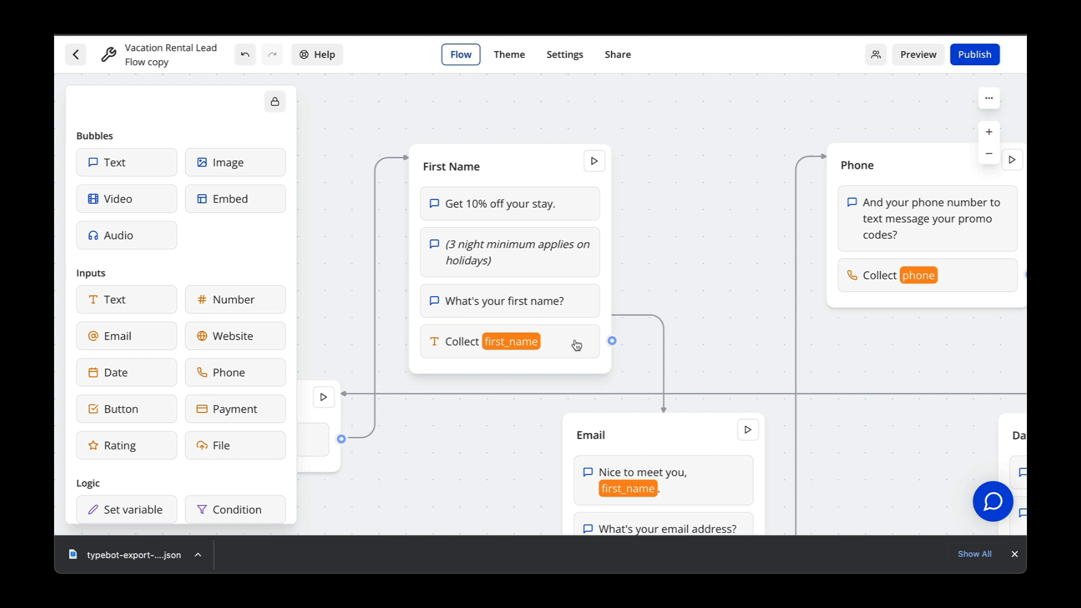
pyautogui.moveTo(736, 362); pyautogui.dragTo(688, 153)
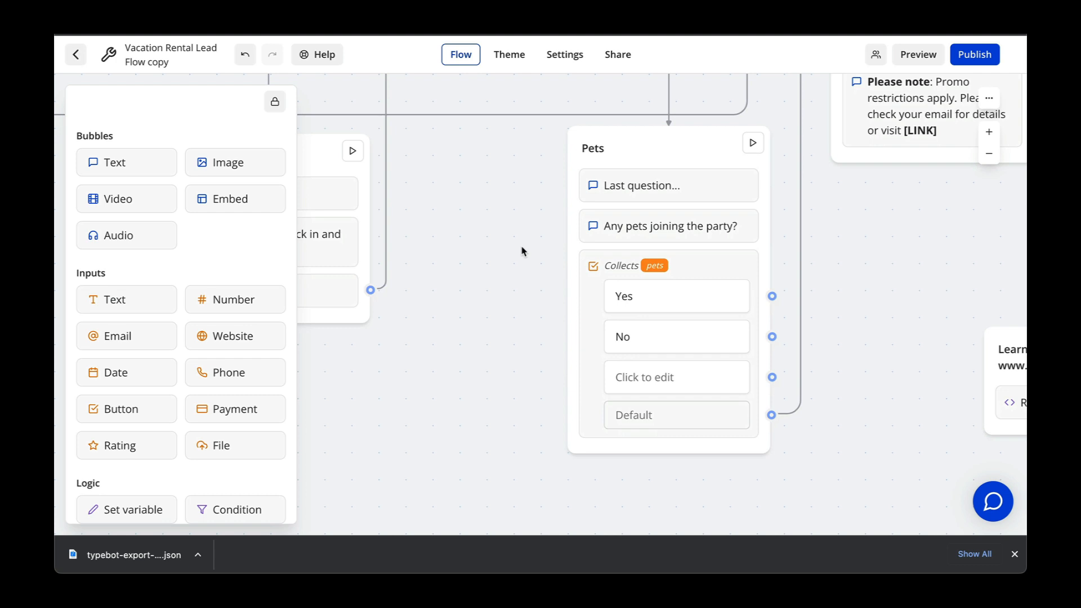
pyautogui.moveTo(914, 218); pyautogui.dragTo(627, 475)
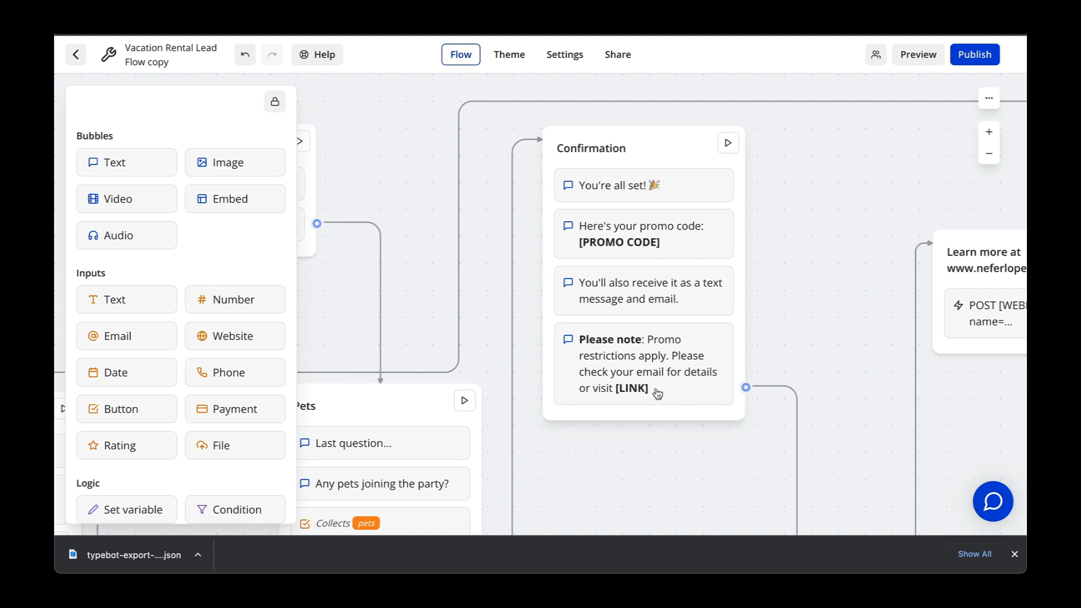
pyautogui.hscroll(2, 806, 499)
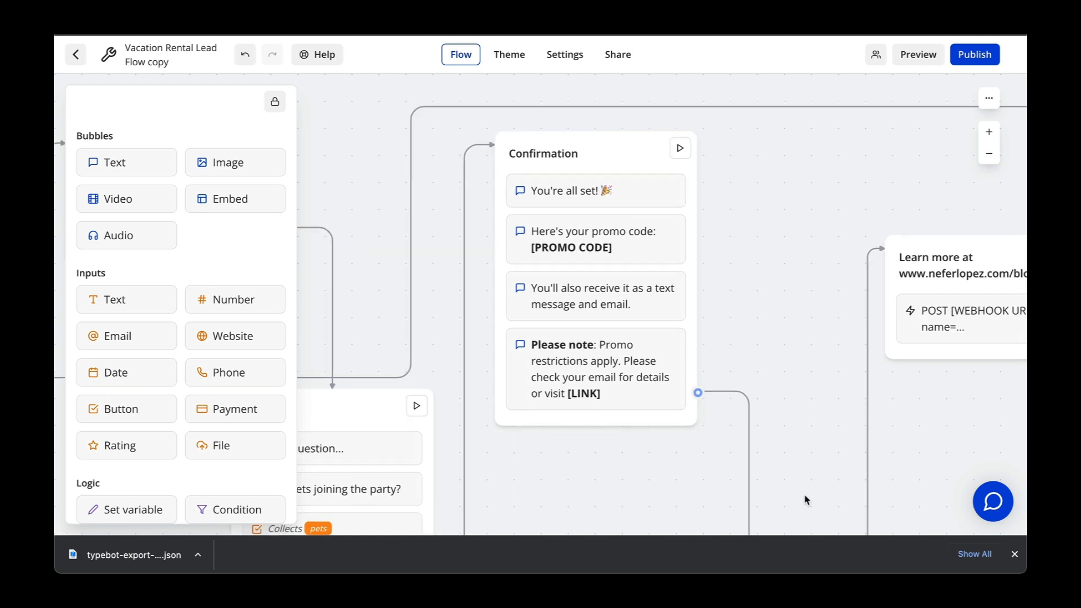
pyautogui.moveTo(806, 499); pyautogui.dragTo(680, 186)
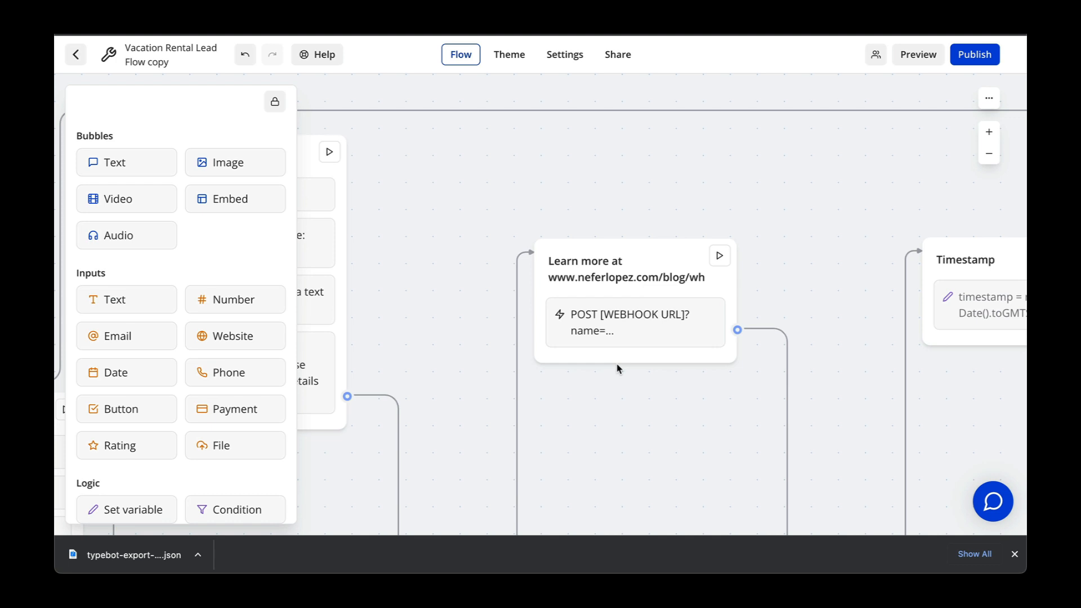
# Check the webhook URL carries dates, guests and pets parameters, then close its settings
pyautogui.click(625, 338)
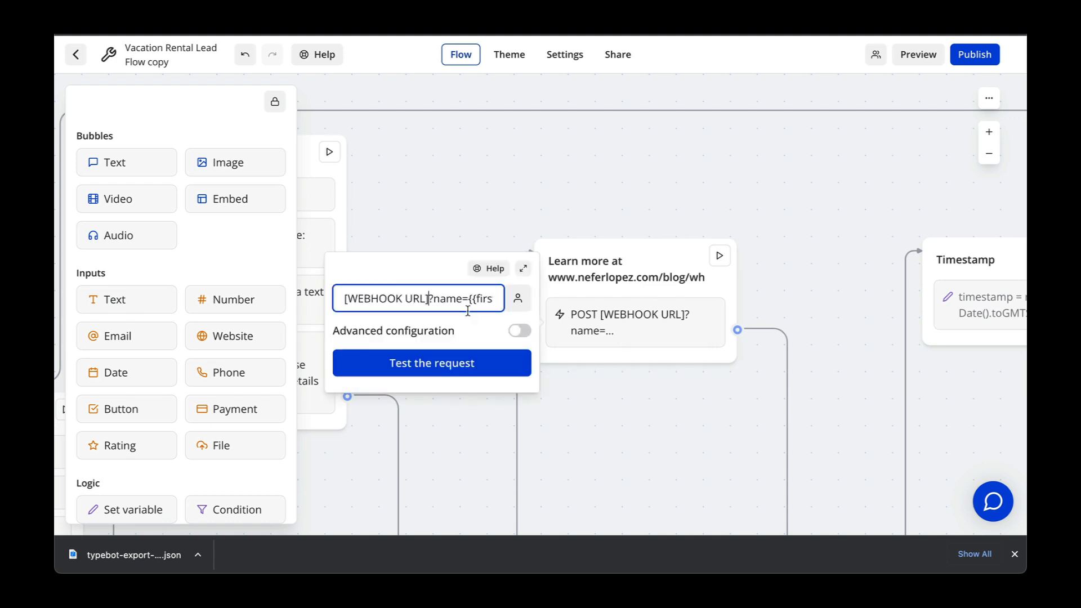
pyautogui.moveTo(429, 299); pyautogui.dragTo(344, 299)
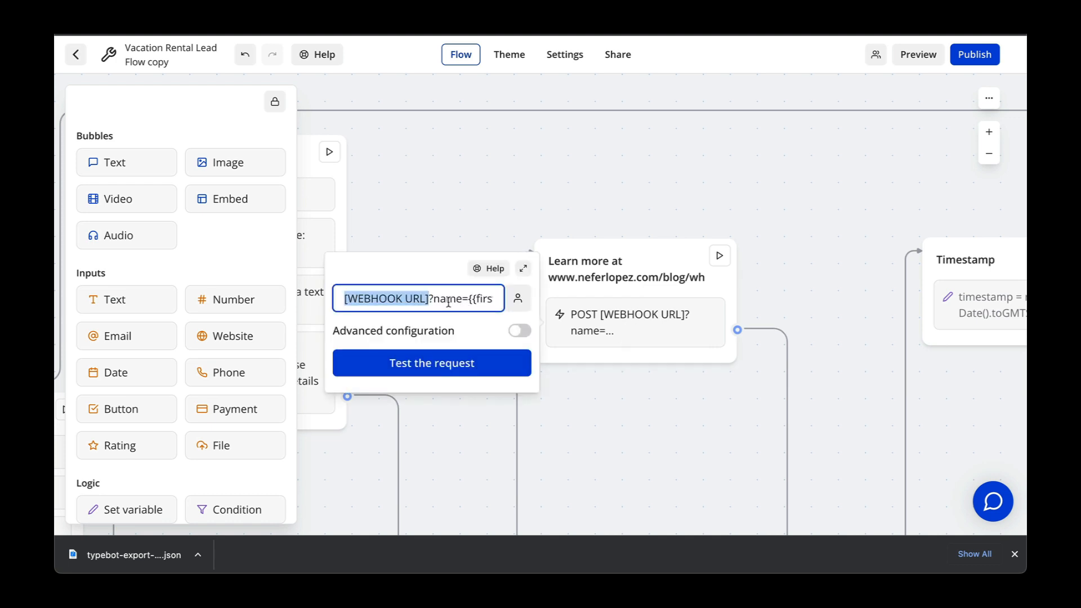
pyautogui.click(447, 301)
pyautogui.press('Right')
pyautogui.press('Right')
pyautogui.press('Right')
pyautogui.press('Right')
pyautogui.press('Right')
pyautogui.press('Right')
pyautogui.press('Right')
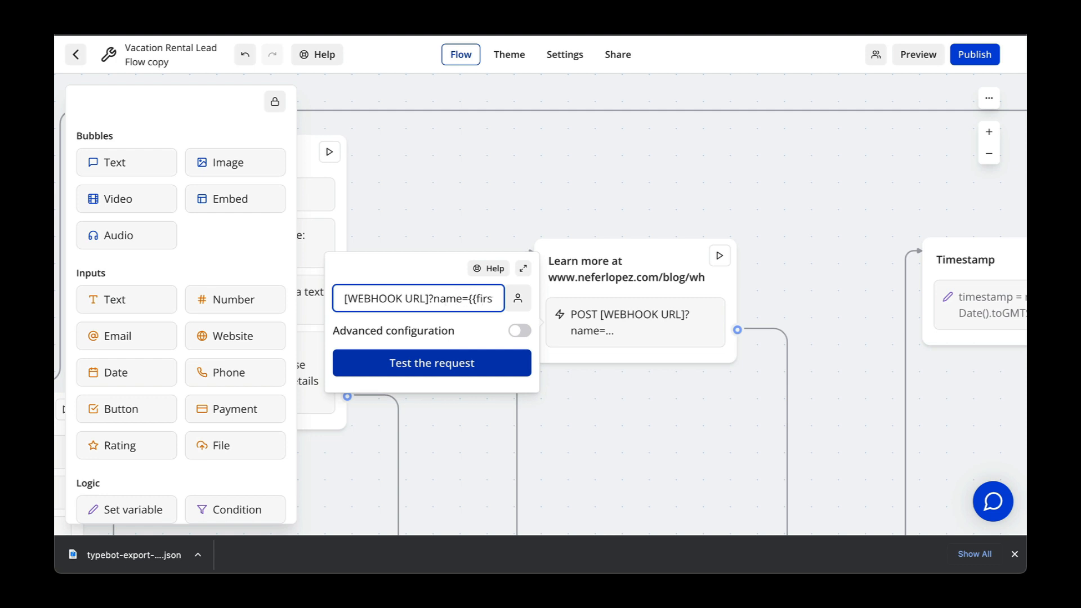
pyautogui.press('Right')
pyautogui.press('Right')
pyautogui.press('Right')
pyautogui.press('Right')
pyautogui.press('Right')
pyautogui.press('Right')
pyautogui.press('Right')
pyautogui.press('Right')
pyautogui.press('Right')
pyautogui.press('Right')
pyautogui.press('Right')
pyautogui.press('Right')
pyautogui.press('Right')
pyautogui.press('Right')
pyautogui.press('Right')
pyautogui.press('Right')
pyautogui.press('Right')
pyautogui.press('Right')
pyautogui.press('Right')
pyautogui.press('Right')
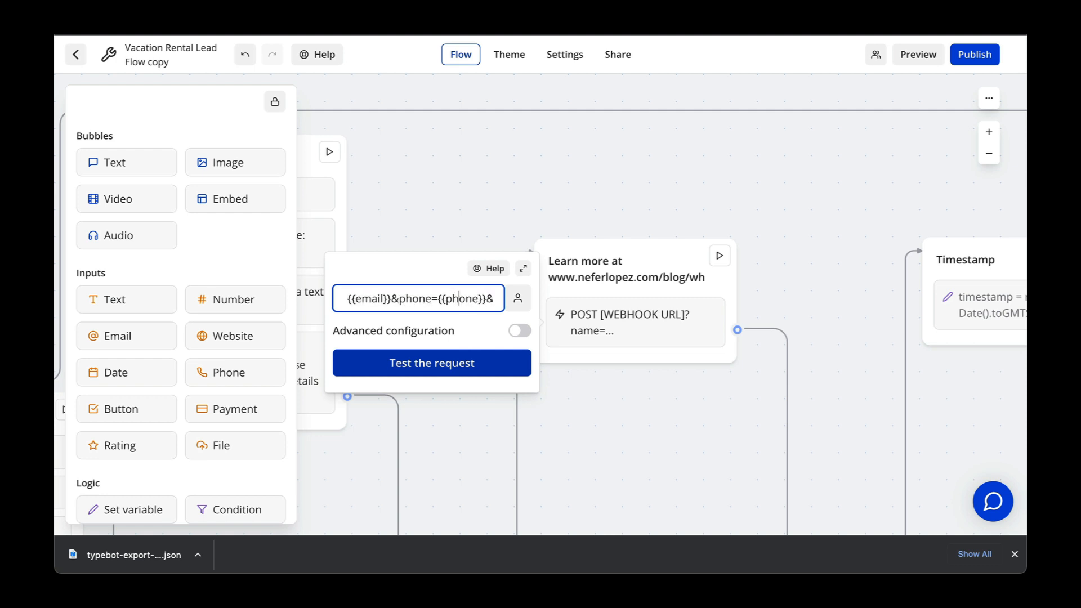
pyautogui.press('Right')
pyautogui.press('Right')
pyautogui.press('Right')
pyautogui.press('Right')
pyautogui.press('Right')
pyautogui.press('Right')
pyautogui.press('Right')
pyautogui.press('Right')
pyautogui.press('Right')
pyautogui.press('Right')
pyautogui.press('Right')
pyautogui.press('Right')
pyautogui.press('Right')
pyautogui.press('Right')
pyautogui.press('Right')
pyautogui.press('Right')
pyautogui.press('Right')
pyautogui.press('Right')
pyautogui.press('Right')
pyautogui.press('Right')
pyautogui.press('Right')
pyautogui.press('Right')
pyautogui.press('Right')
pyautogui.press('Right')
pyautogui.press('Right')
pyautogui.press('Right')
pyautogui.press('Right')
pyautogui.press('Right')
pyautogui.press('Right')
pyautogui.press('Right')
pyautogui.press('Right')
pyautogui.press('Right')
pyautogui.press('Right')
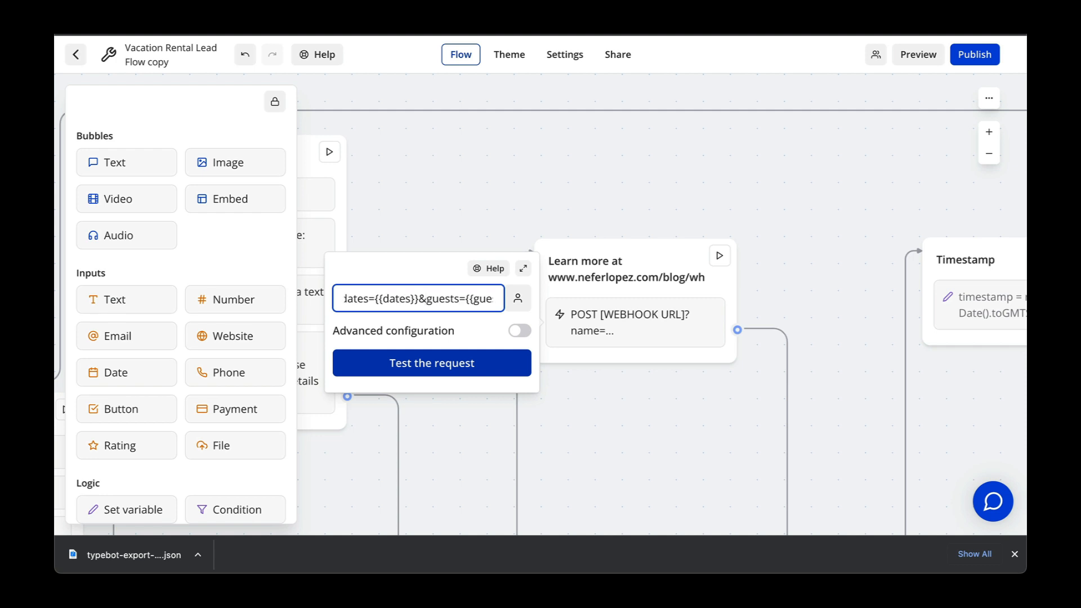
pyautogui.press('Right')
pyautogui.press('Right')
pyautogui.press('Right')
pyautogui.press('Right')
pyautogui.press('Right')
pyautogui.press('Right')
pyautogui.press('Right')
pyautogui.press('Right')
pyautogui.press('Right')
pyautogui.press('Right')
pyautogui.press('Right')
pyautogui.press('Right')
pyautogui.press('Right')
pyautogui.press('Right')
pyautogui.press('Right')
pyautogui.press('Right')
pyautogui.press('Right')
pyautogui.press('Right')
pyautogui.press('Right')
pyautogui.press('Right')
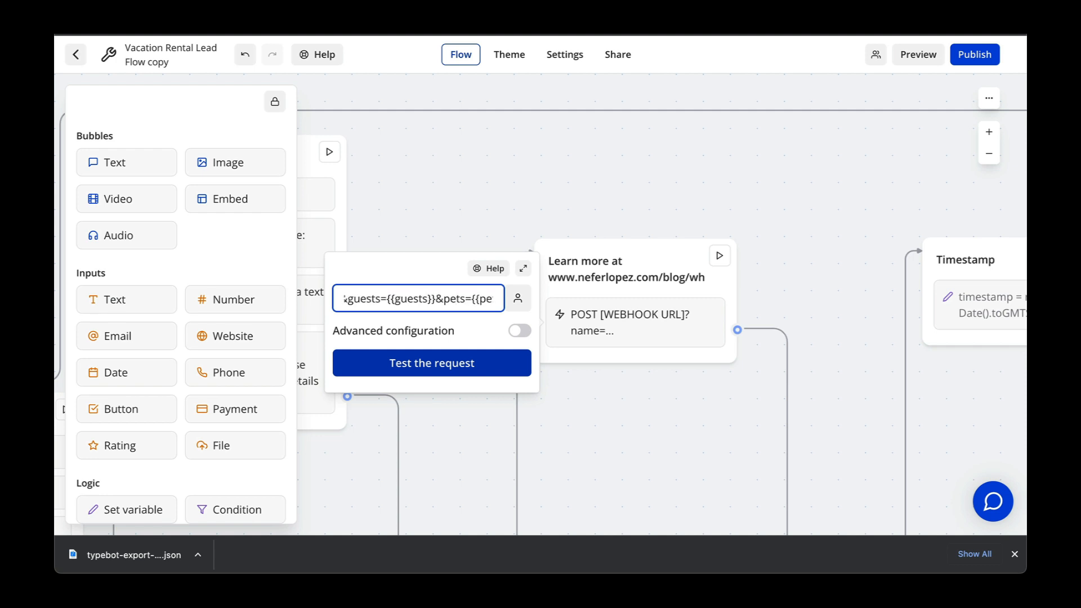
pyautogui.click(630, 428)
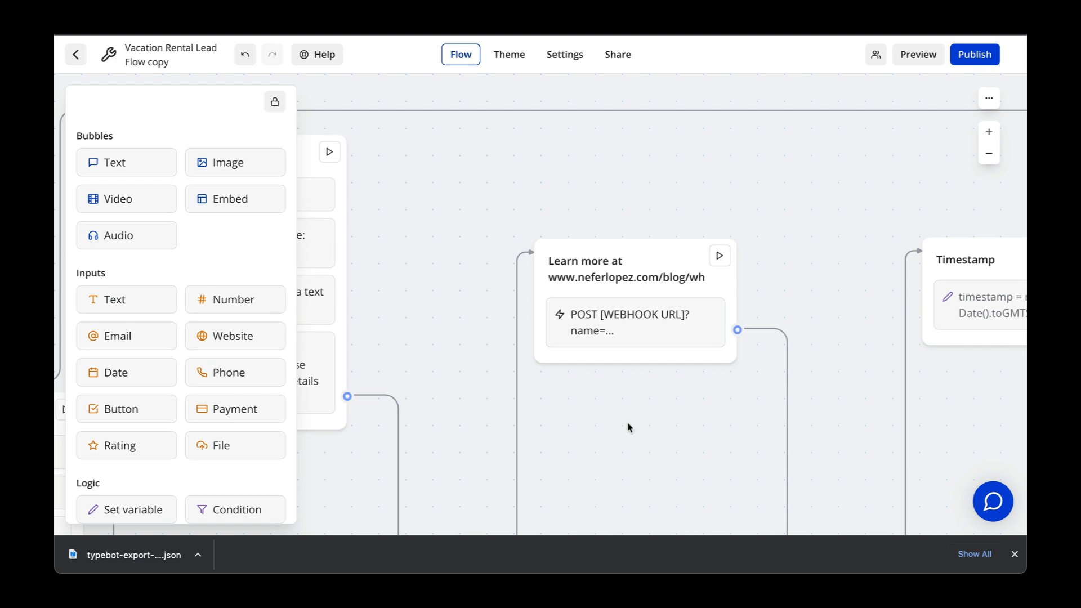
pyautogui.scroll(-1, 642, 442)
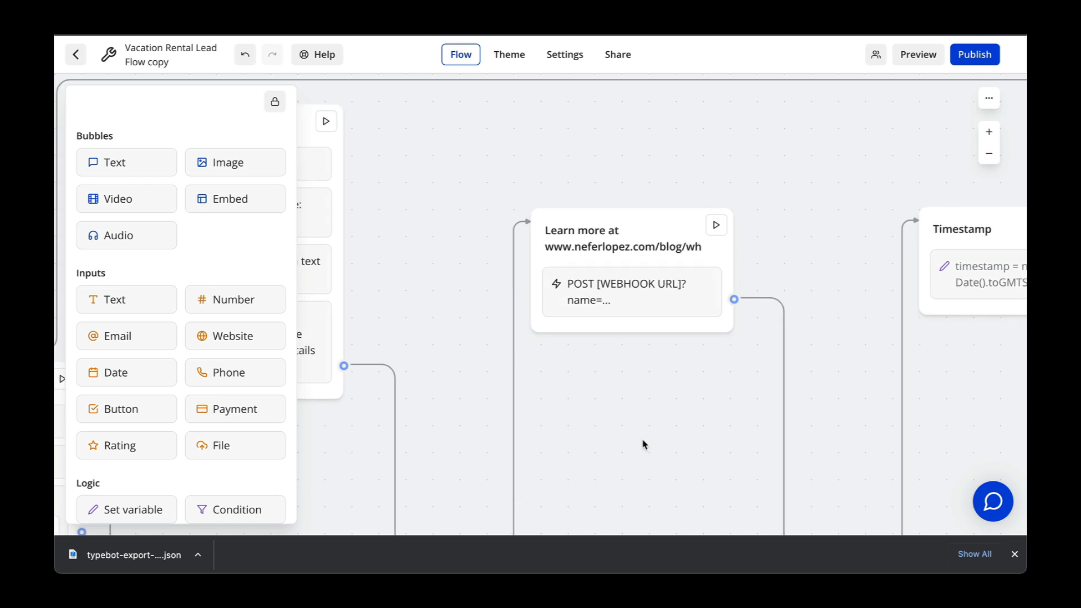
pyautogui.scroll(-5, 644, 444)
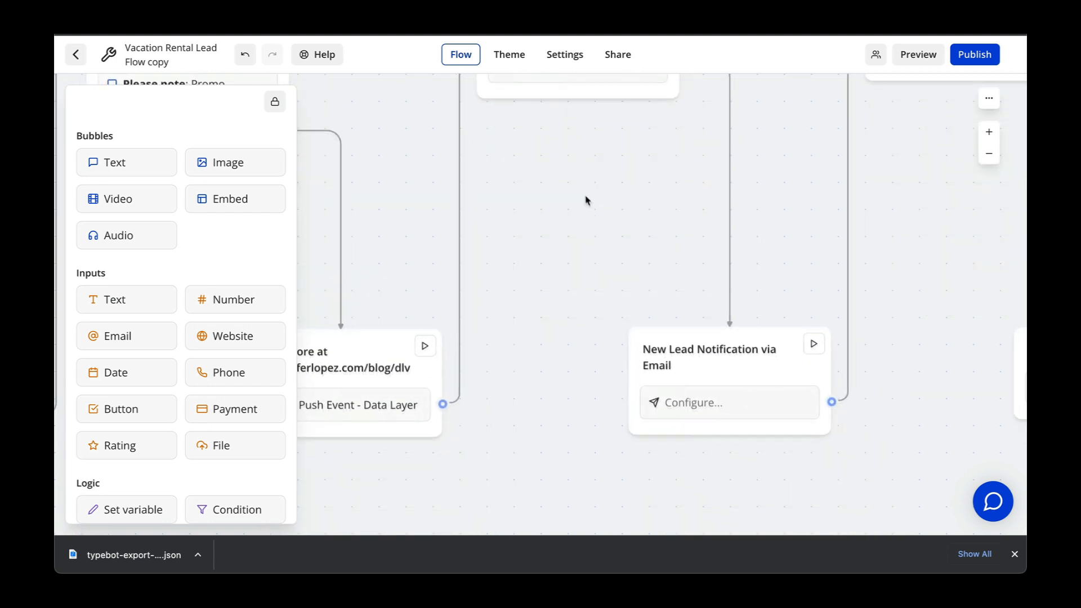
pyautogui.click(732, 388)
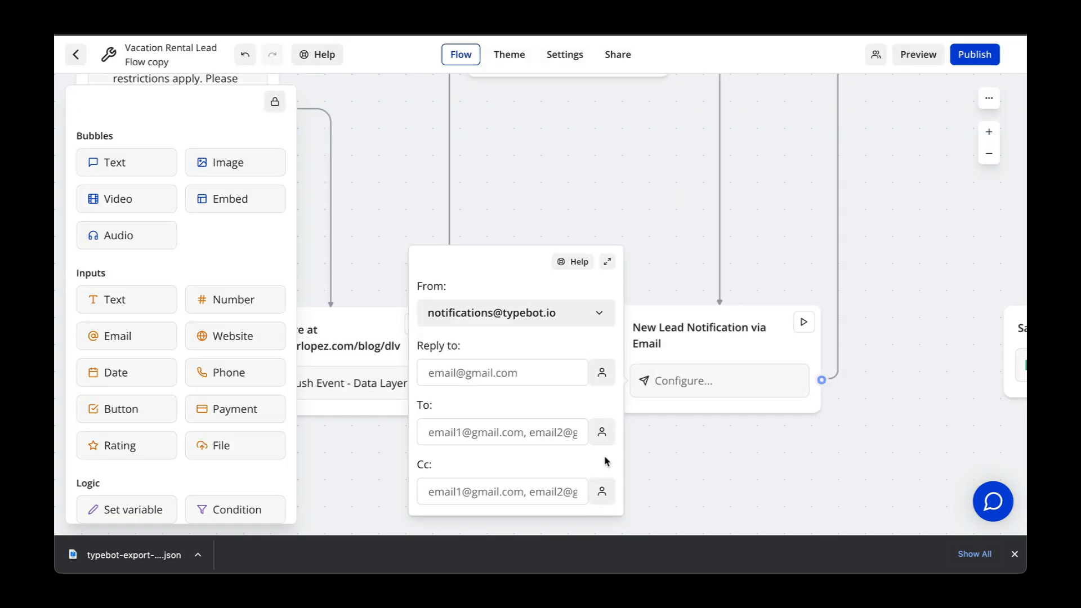
pyautogui.scroll(-5, 607, 462)
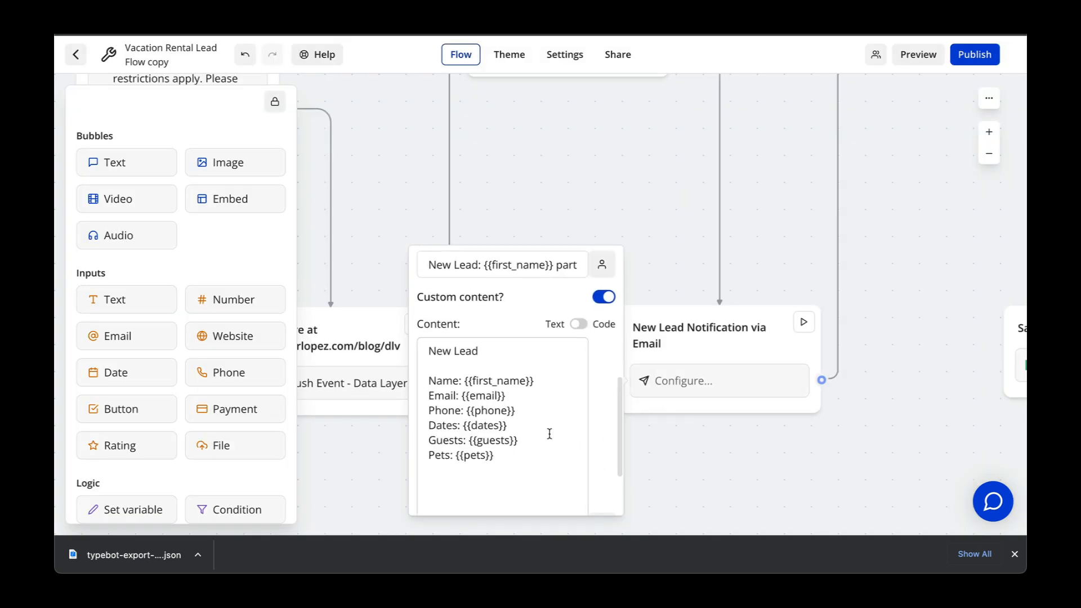
pyautogui.scroll(1, 550, 434)
pyautogui.click(796, 221)
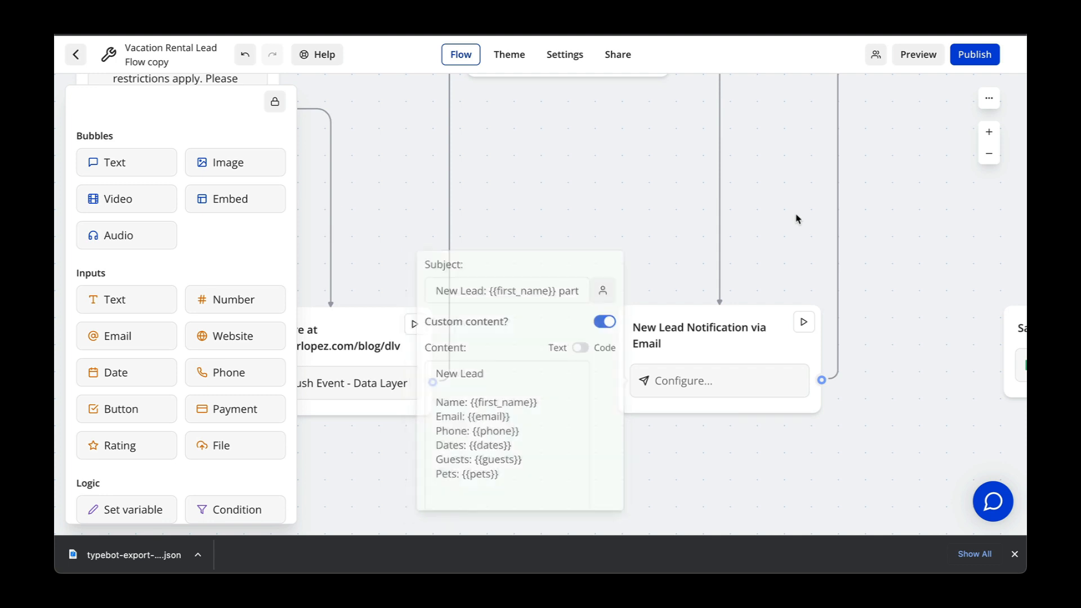
pyautogui.moveTo(876, 184); pyautogui.dragTo(654, 468)
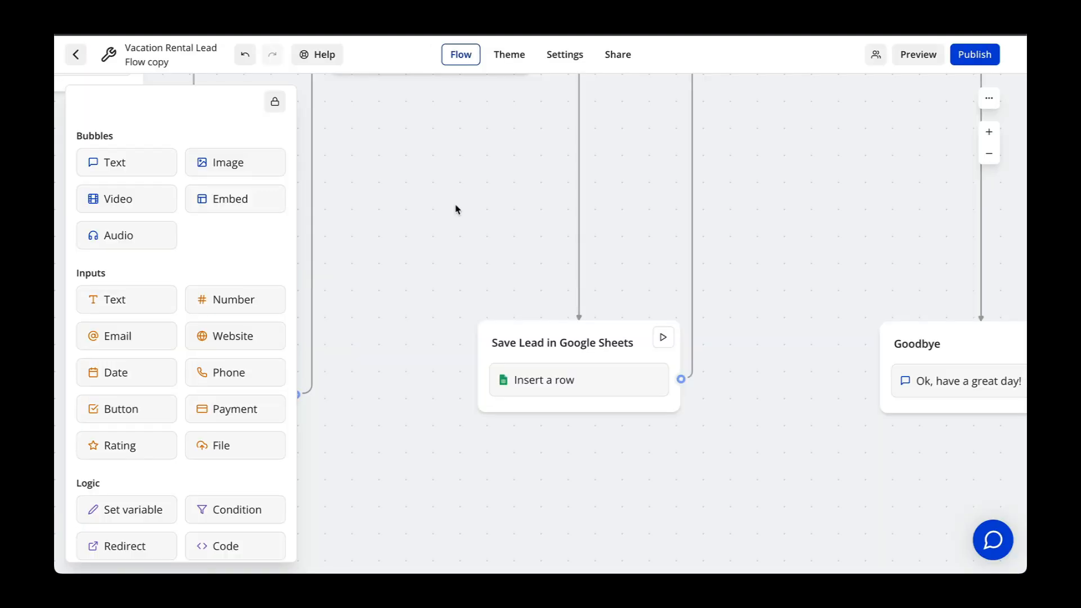
# Open the bot's Theme page showing Open Sans font and no background
pyautogui.click(511, 59)
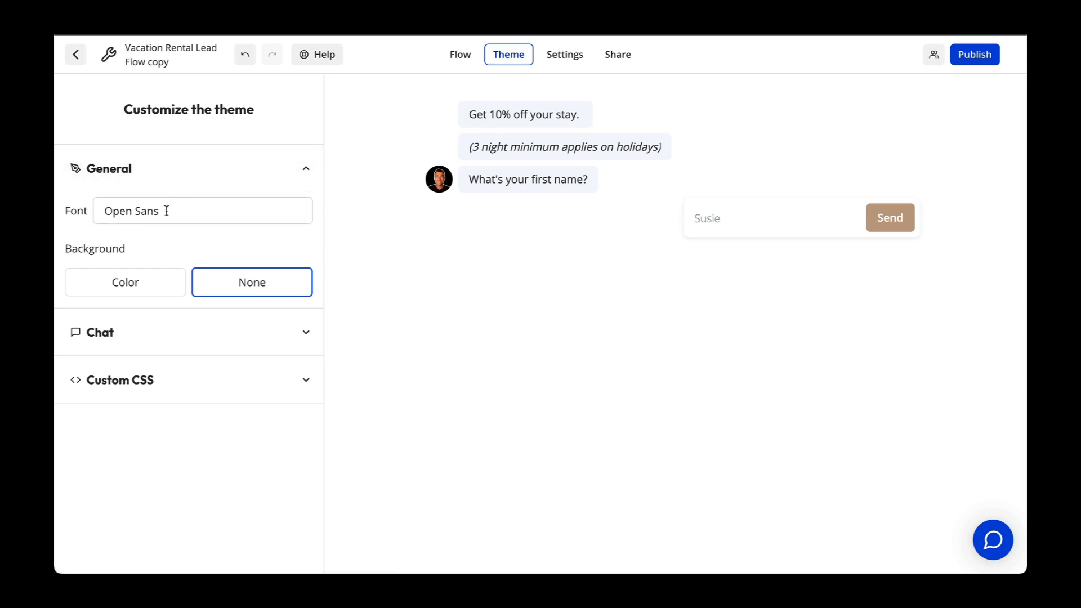
# Review the Chat section's bubble, button and input colours, then go to Share
pyautogui.click(243, 329)
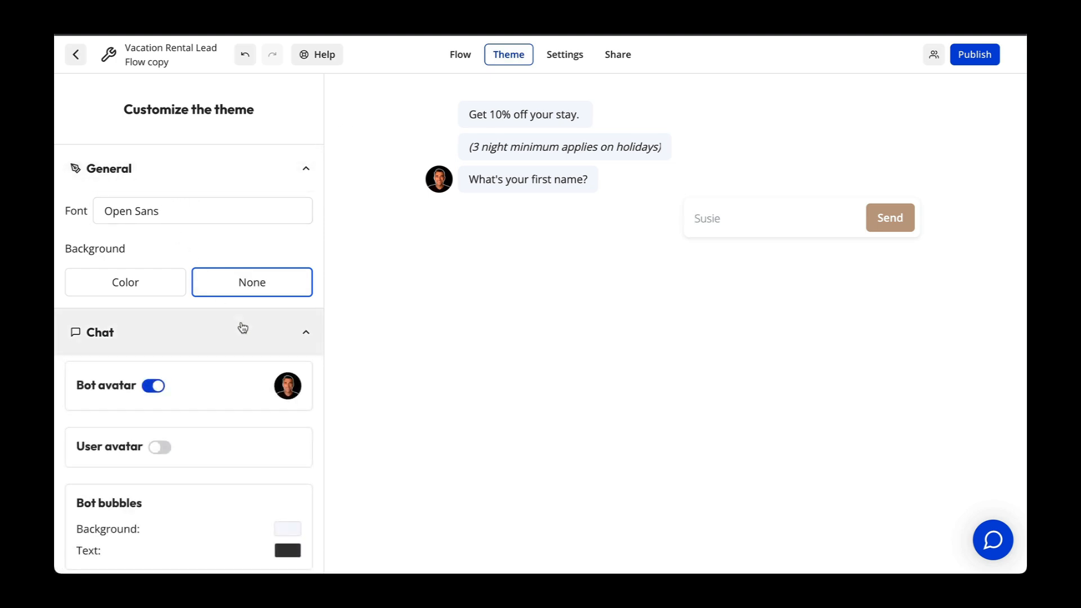
pyautogui.scroll(-3, 243, 328)
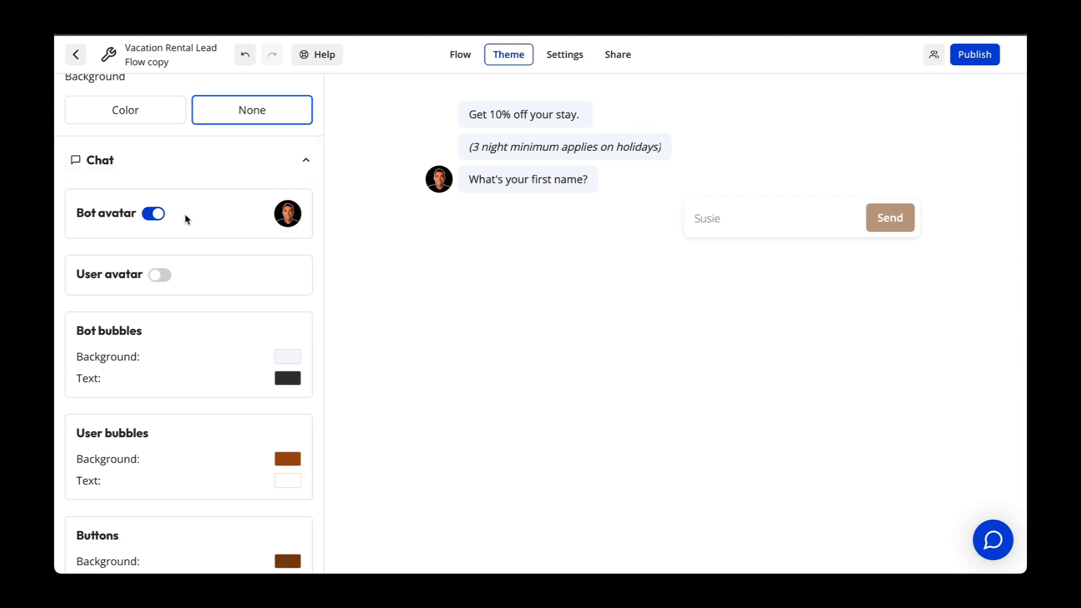
pyautogui.scroll(-4, 163, 338)
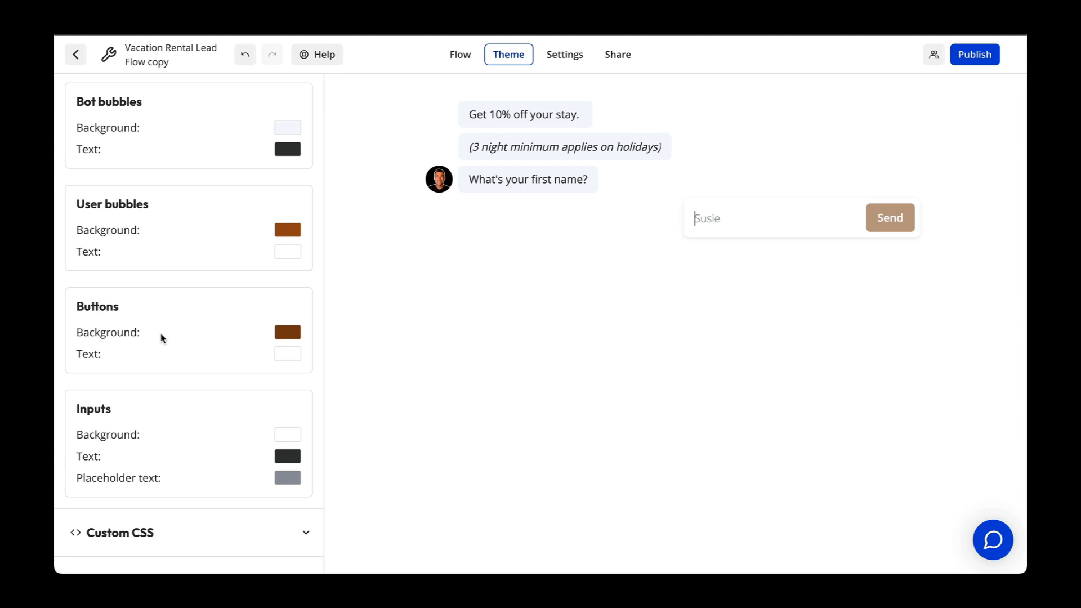
pyautogui.click(619, 54)
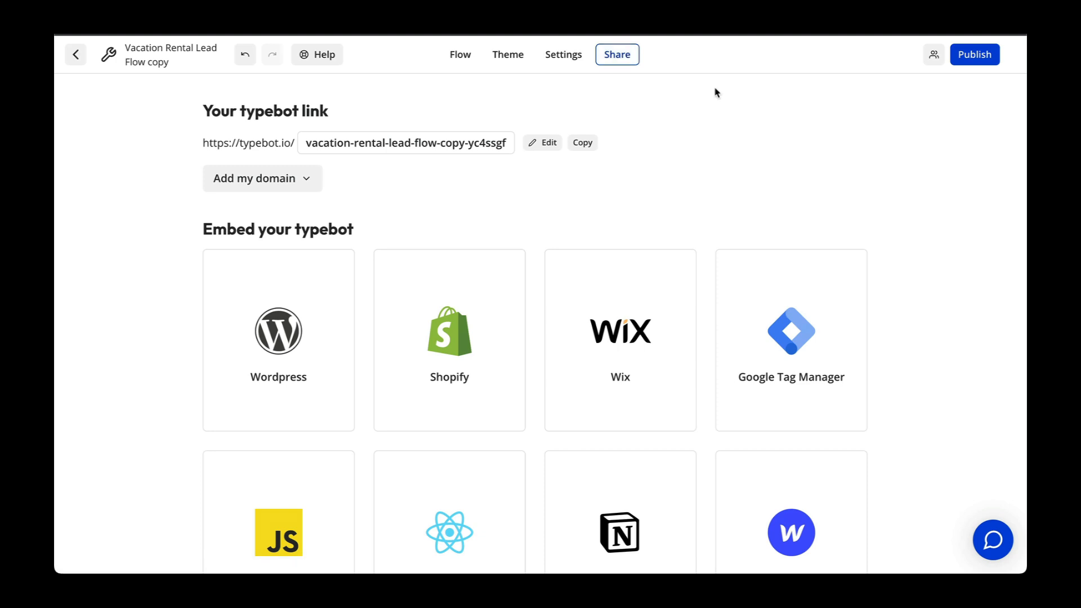
# Open the Google Tag Manager Javascript - Bubble embed code for the published bot
pyautogui.click(809, 357)
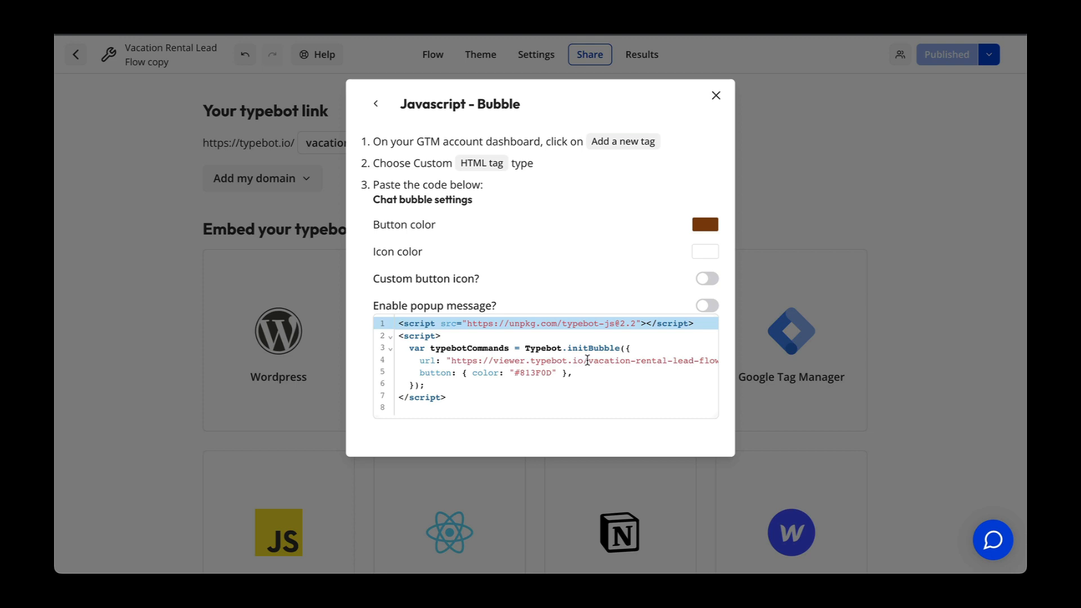
# Copy the Javascript bubble embed script from the code editor
pyautogui.click(587, 359)
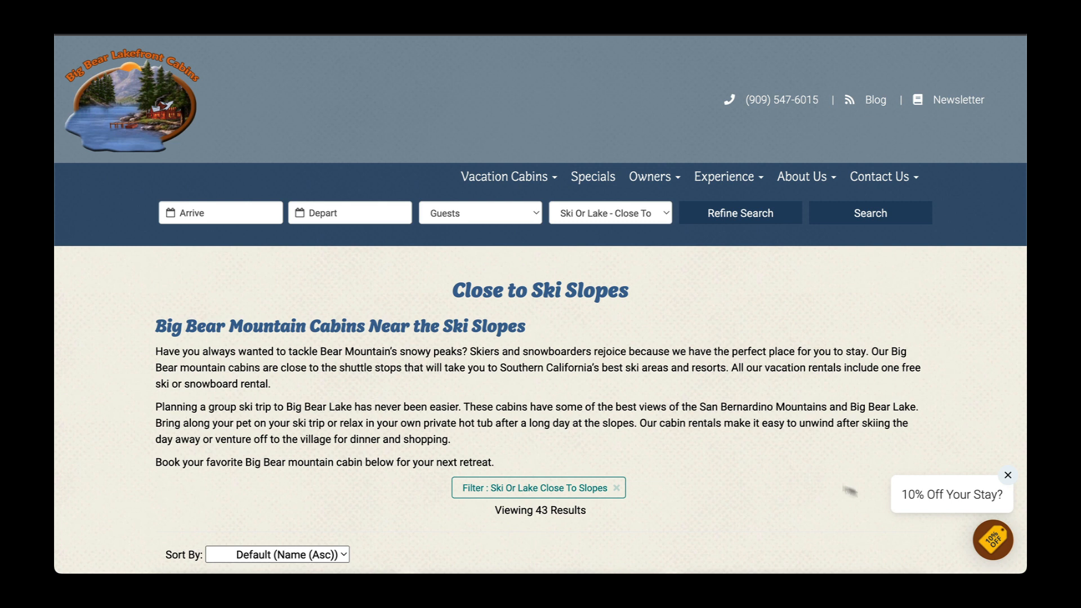
# Open the site's chat bubble and answer with a first name, email address and phone number
pyautogui.click(992, 539)
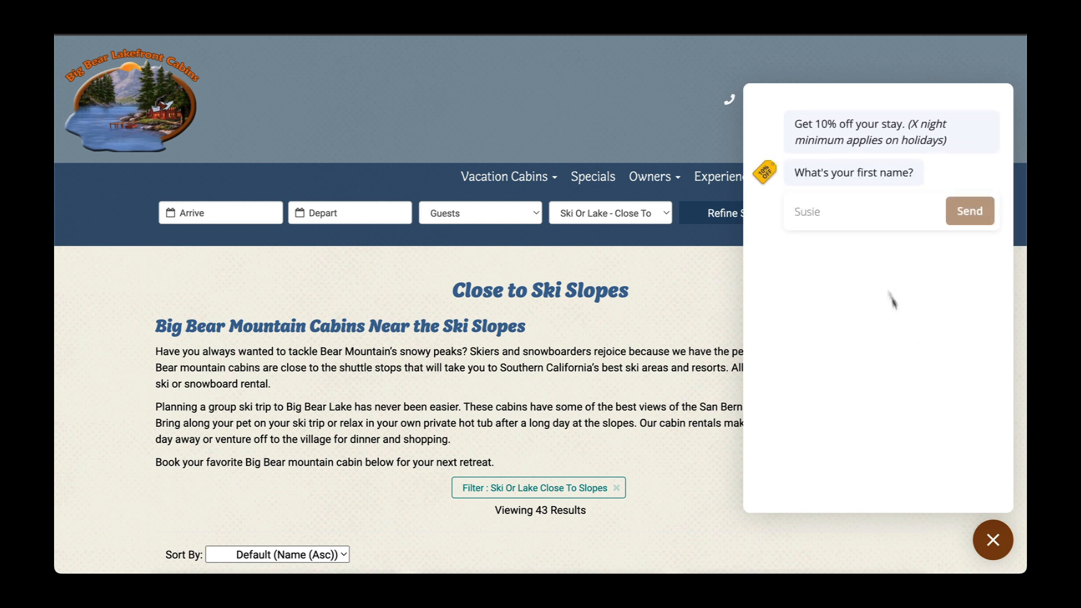
pyautogui.write('Nef')
pyautogui.press('Return')
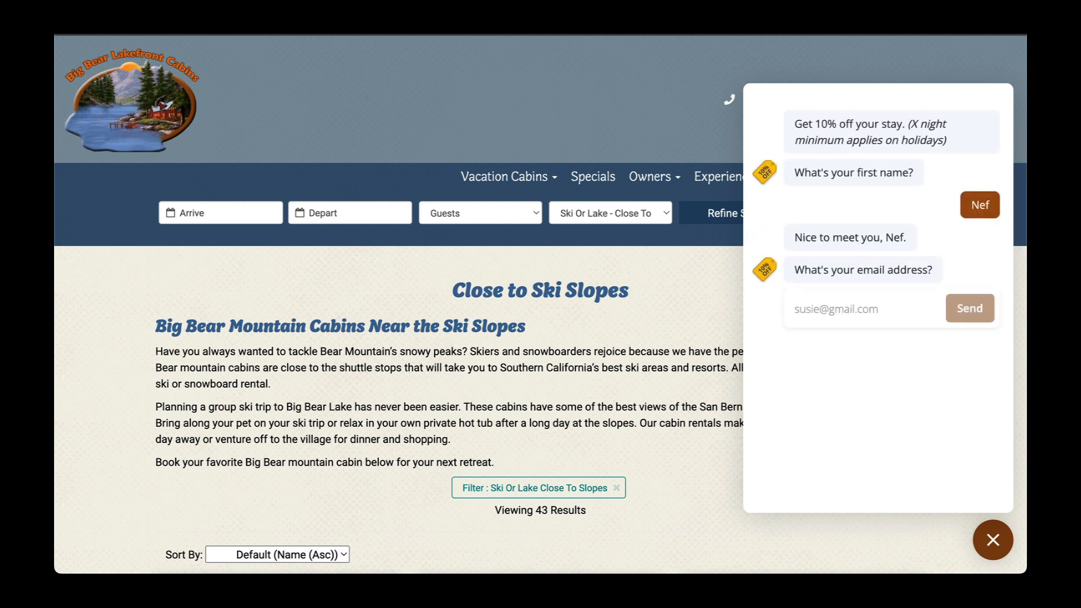
pyautogui.click(965, 310)
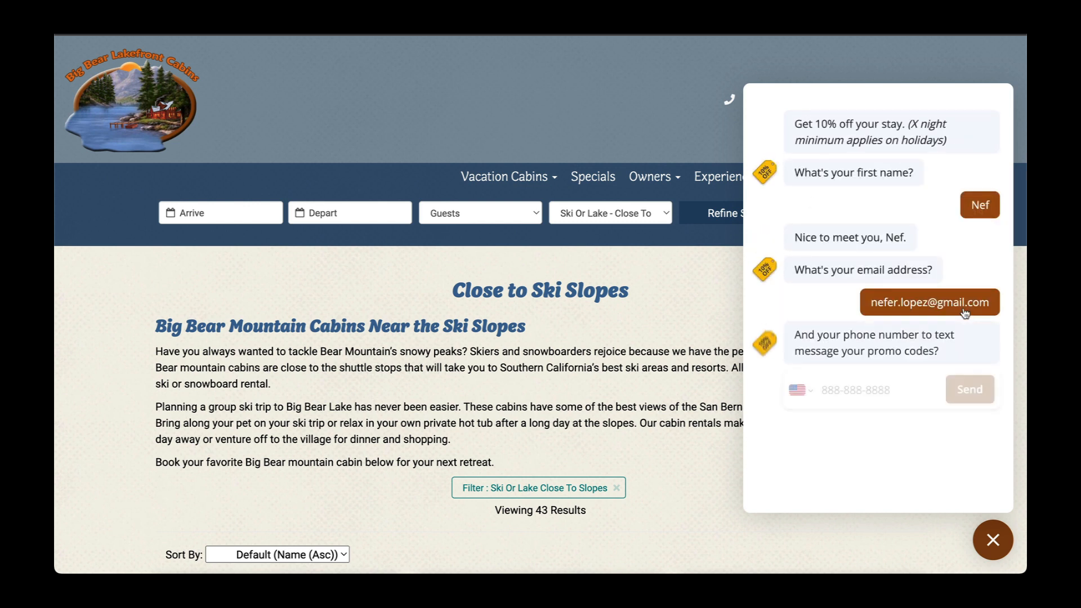
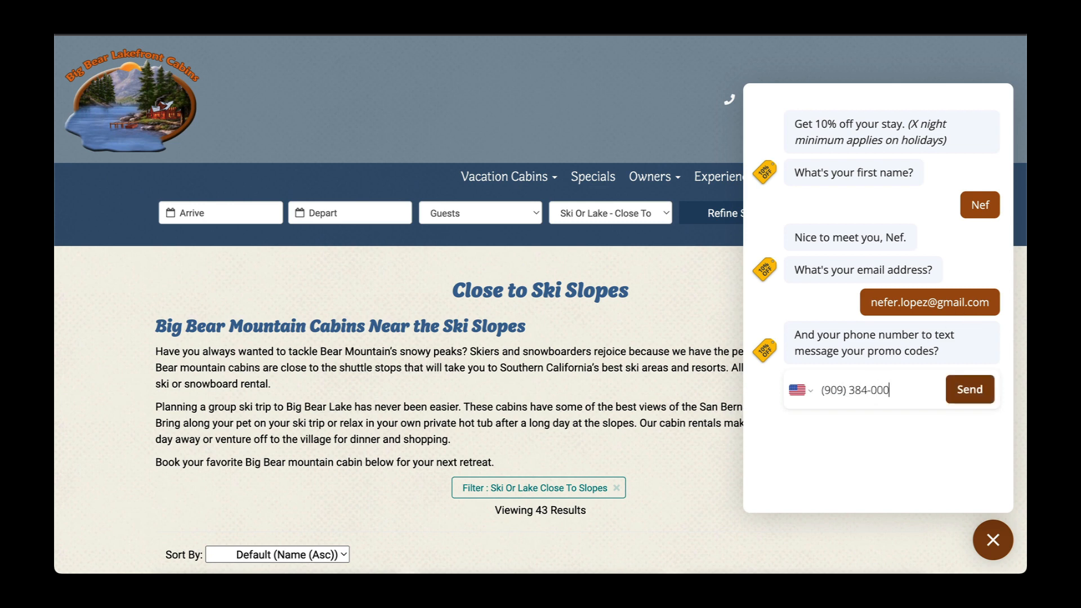
pyautogui.press('Return')
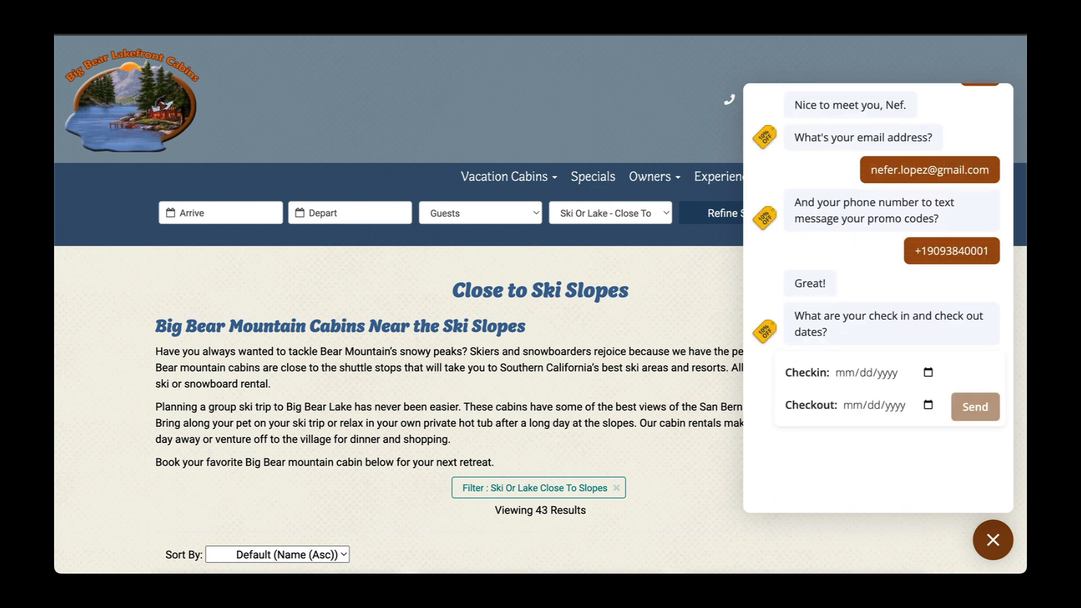
# Answer stay dates 12/30/2022 to 01/06/2023, 10 guests, and Yes to bringing pets
pyautogui.click(929, 373)
pyautogui.click(957, 517)
pyautogui.click(927, 405)
pyautogui.click(954, 358)
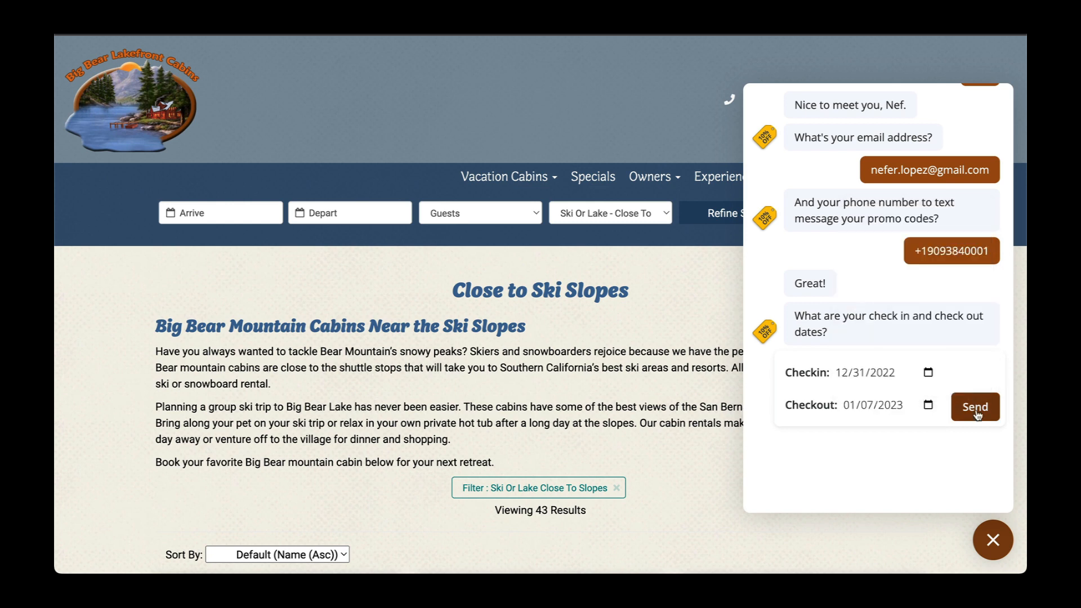
pyautogui.click(975, 407)
pyautogui.write('10')
pyautogui.press('Return')
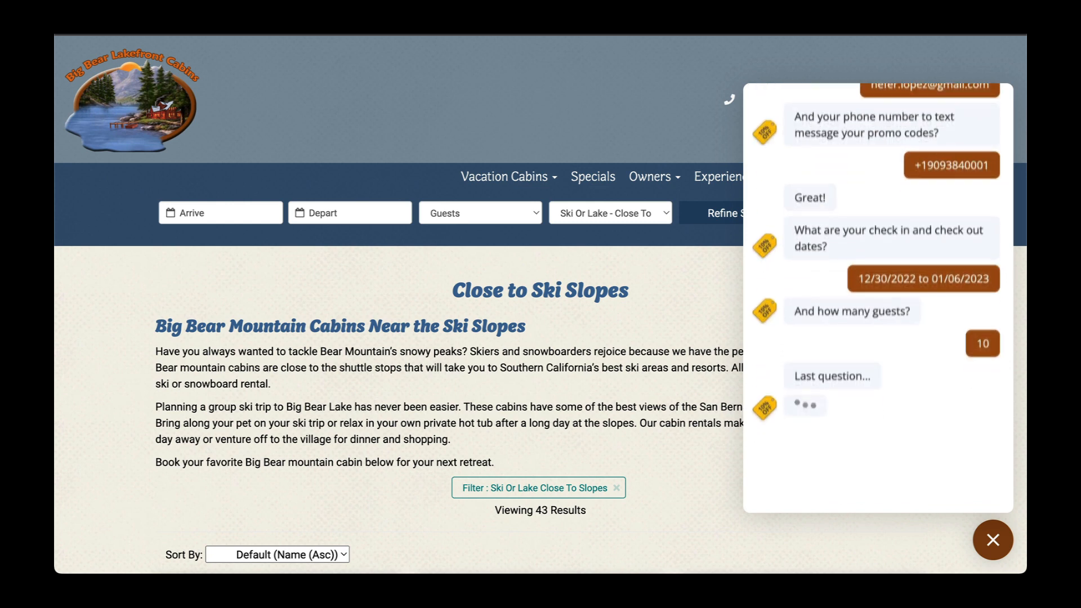
pyautogui.click(939, 411)
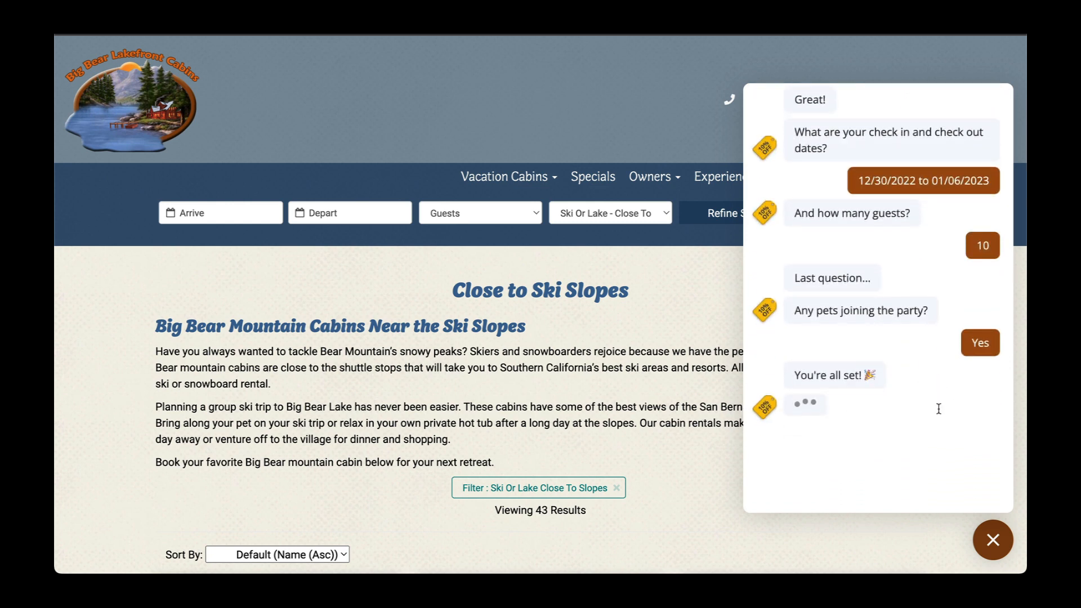